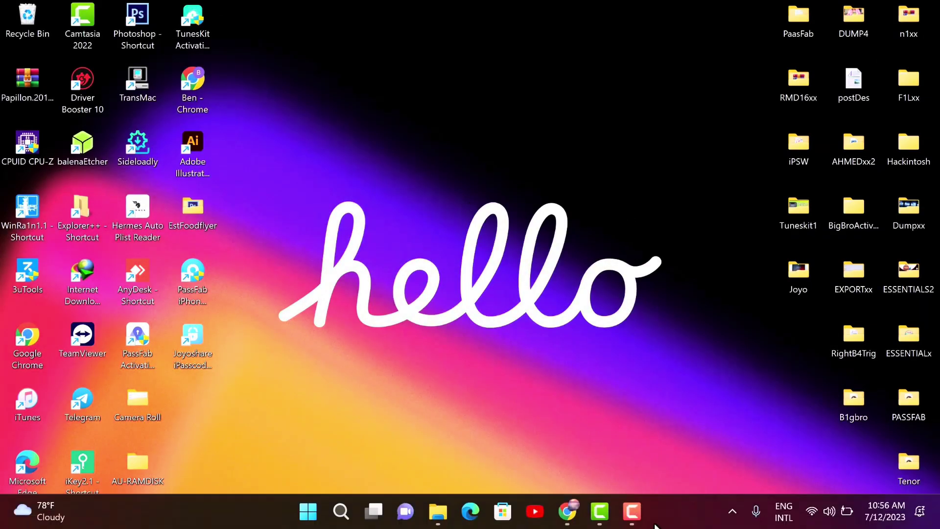
Load tenorshare.com in a maximized Google Chrome window
left_click(570, 516)
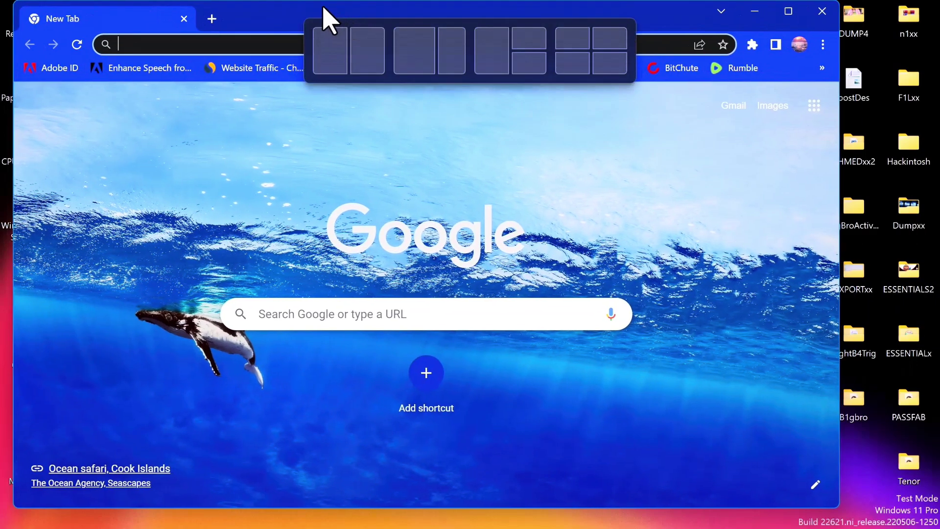
left_click_drag(318, 22, 325, 17)
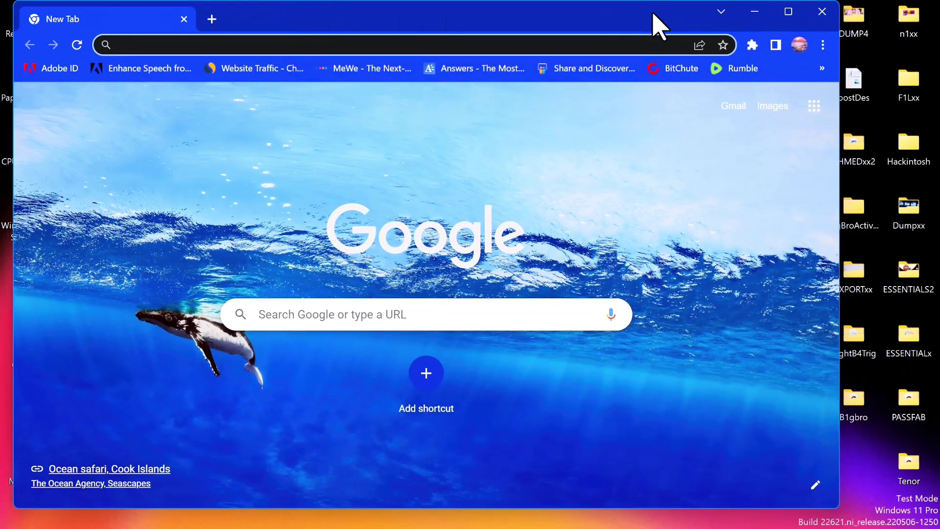
left_click(775, 15)
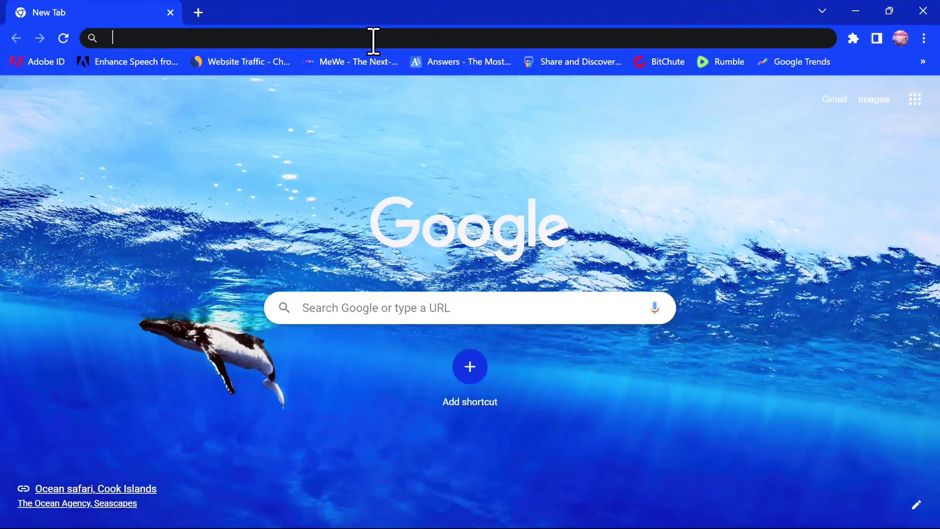
left_click(374, 39)
type("te")
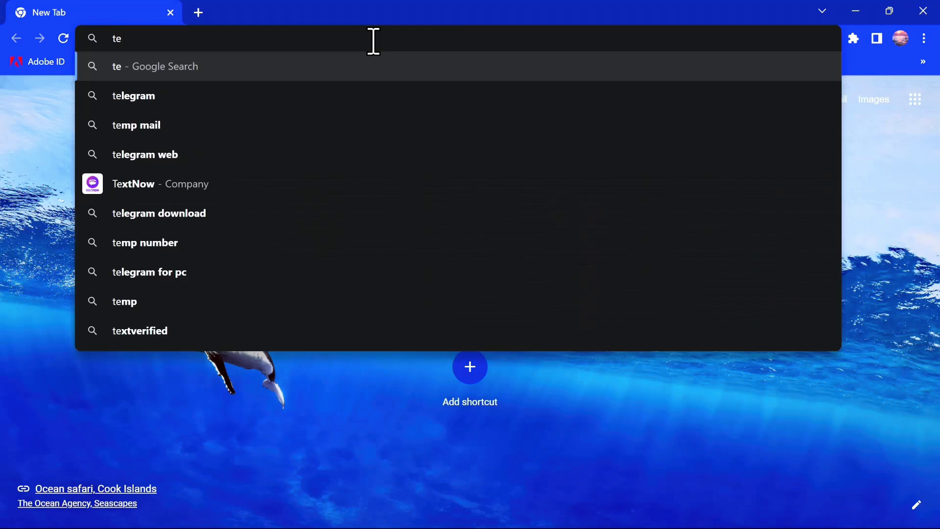
type("nors")
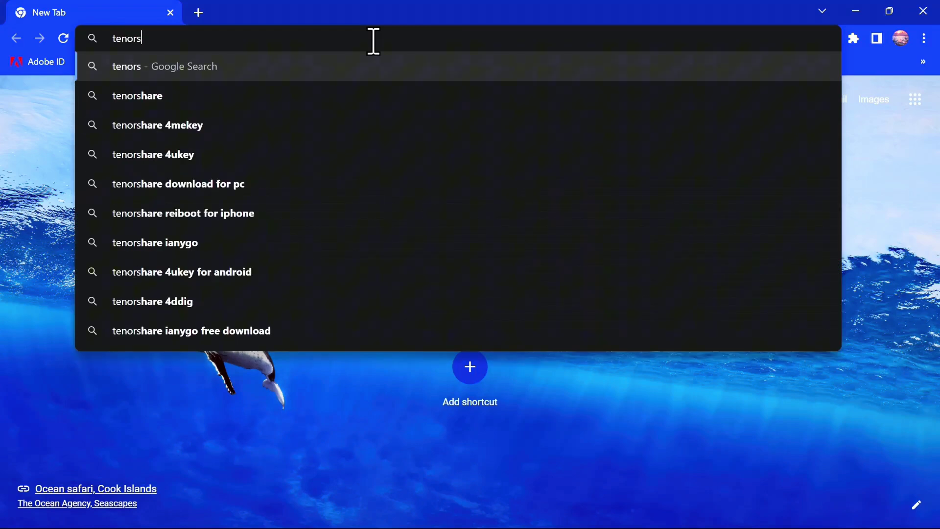
type("hare")
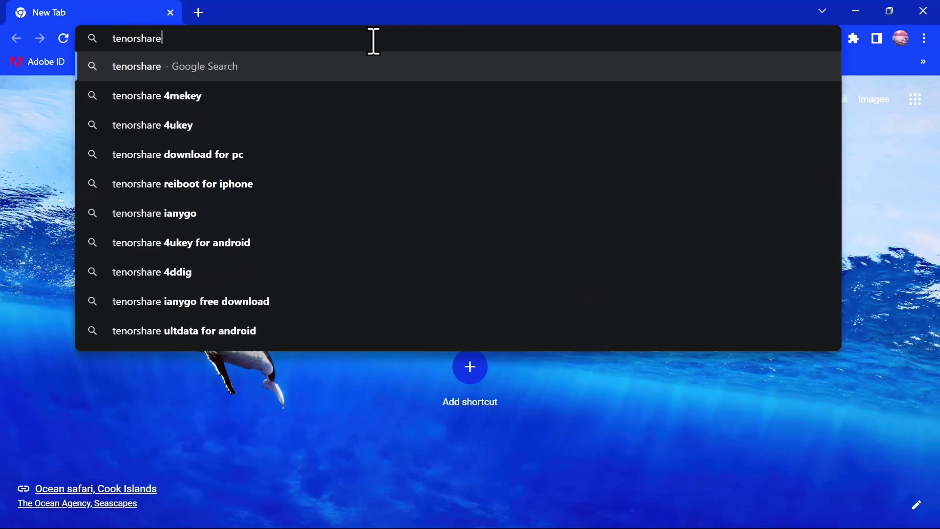
type(".com")
key("Return")
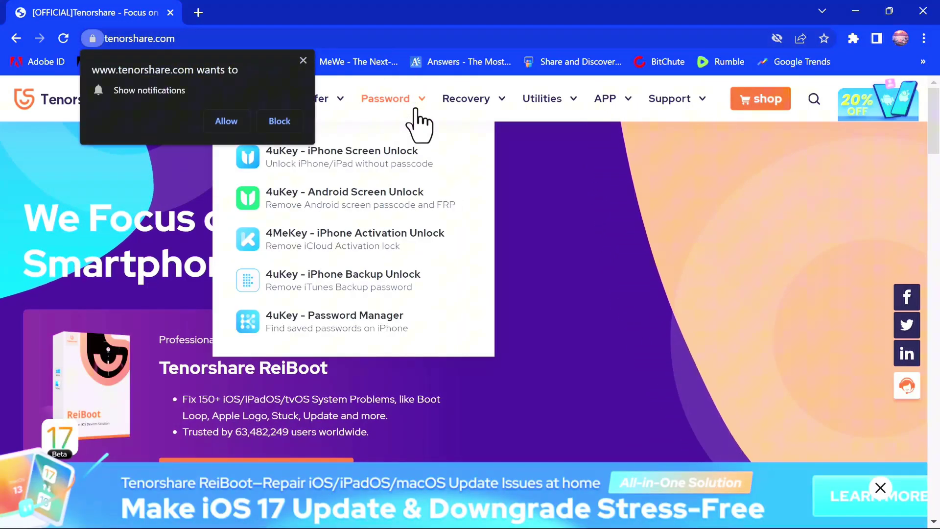
Start the free Windows download of 4ukey.exe from the 4uKey iPhone Screen Unlock page
left_click(349, 161)
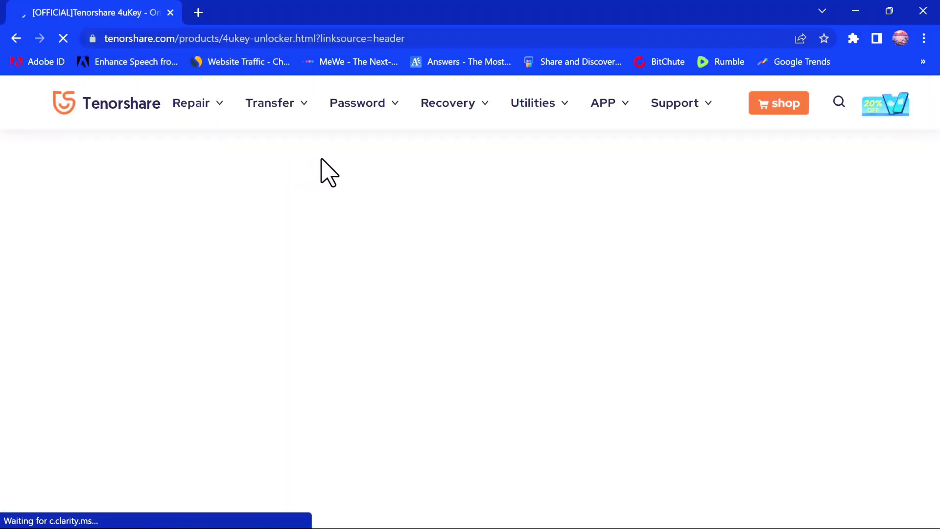
scroll(467, 167, "down", 6)
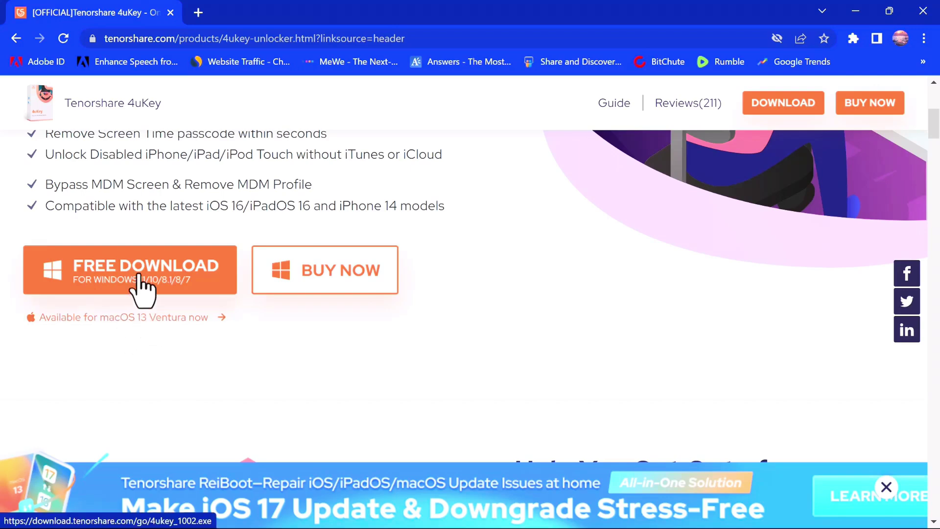
left_click(155, 278)
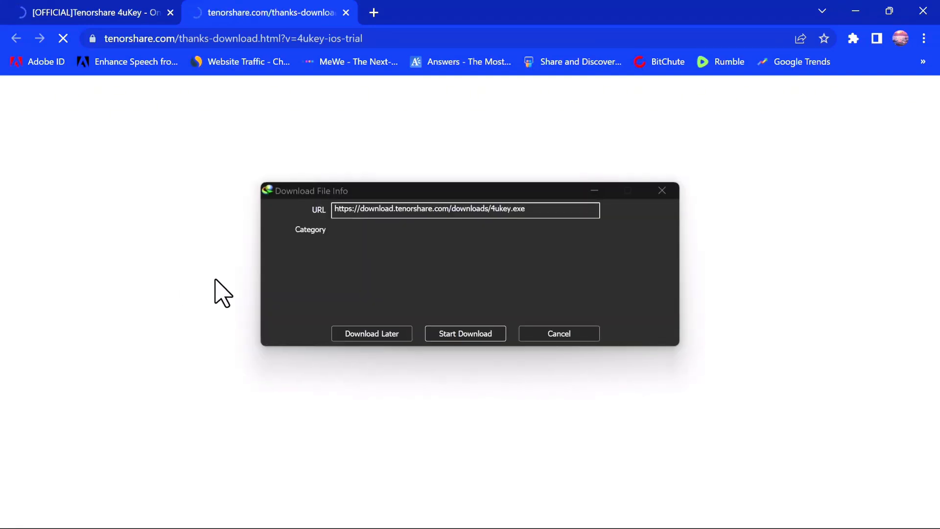
Finish downloading 4ukey.exe, run the installer, and minimize Chrome
left_click(470, 337)
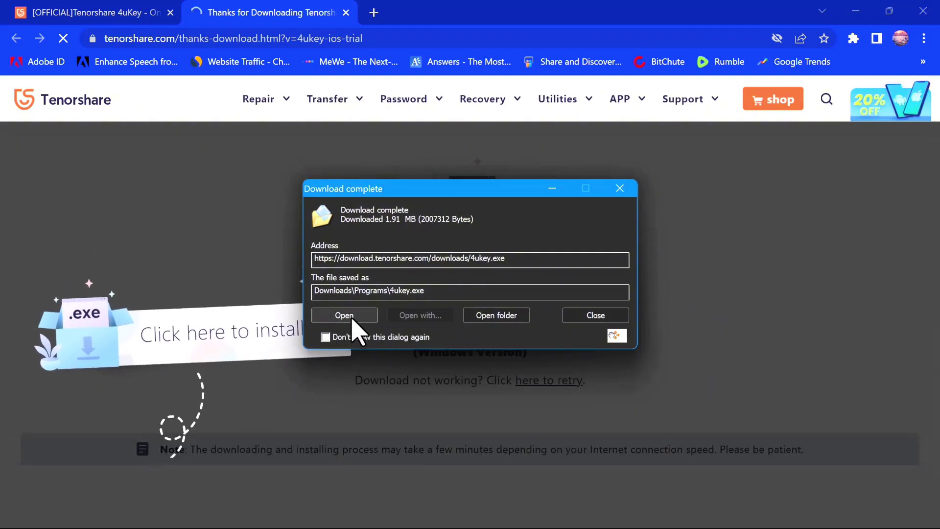
left_click(348, 318)
left_click(856, 11)
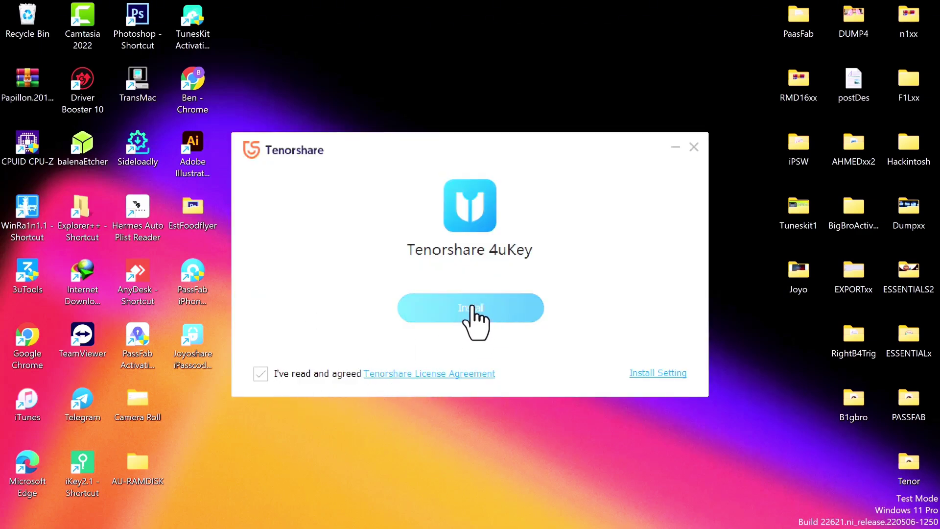
Install Tenorshare 4uKey and launch it once installation finishes
left_click(472, 308)
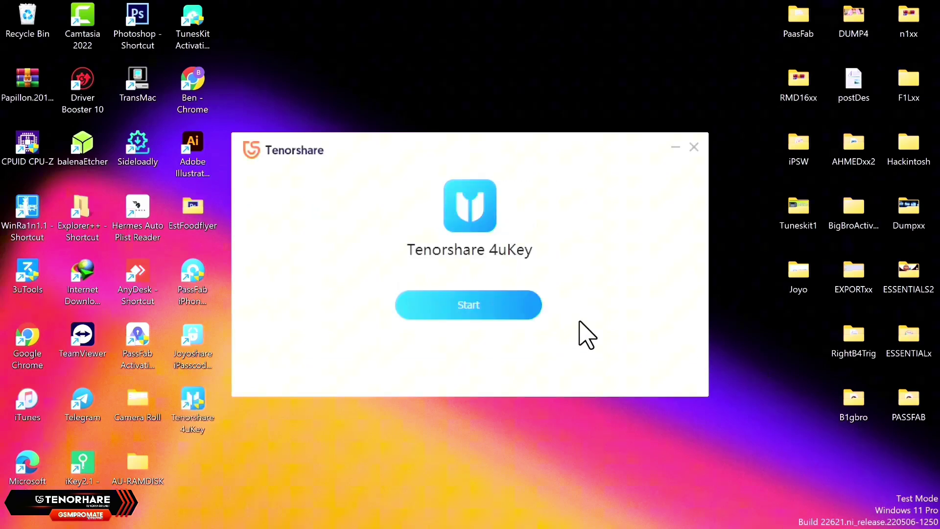
left_click(487, 311)
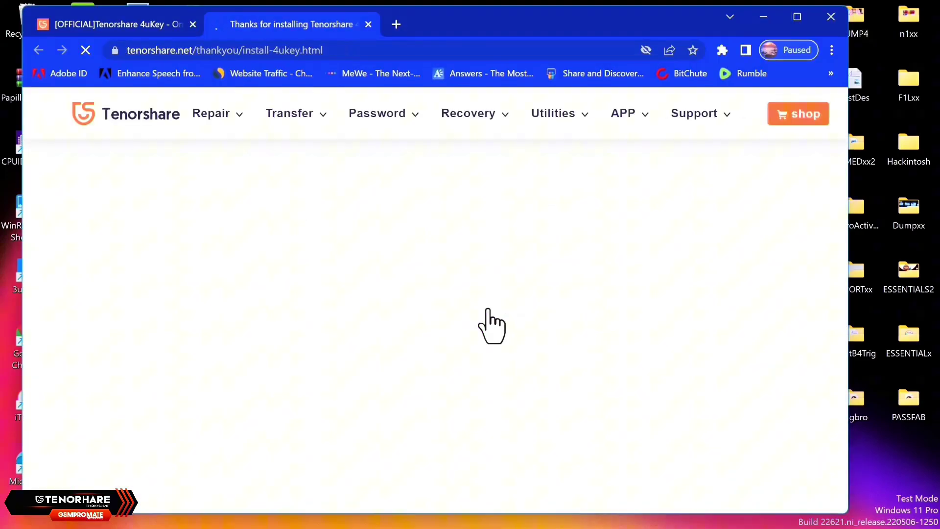
Close Chrome's thank-you page and start Unlock iOS Screen in 4uKey
left_click(831, 18)
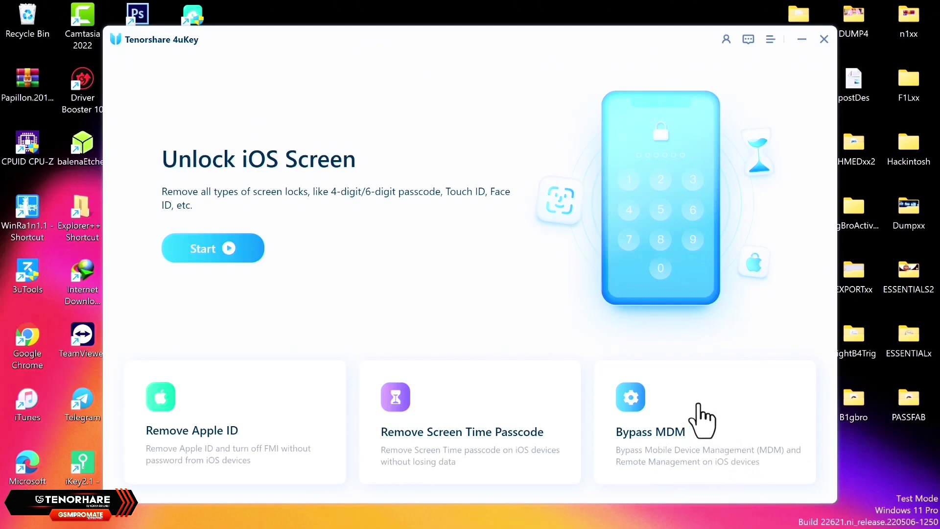
left_click(229, 250)
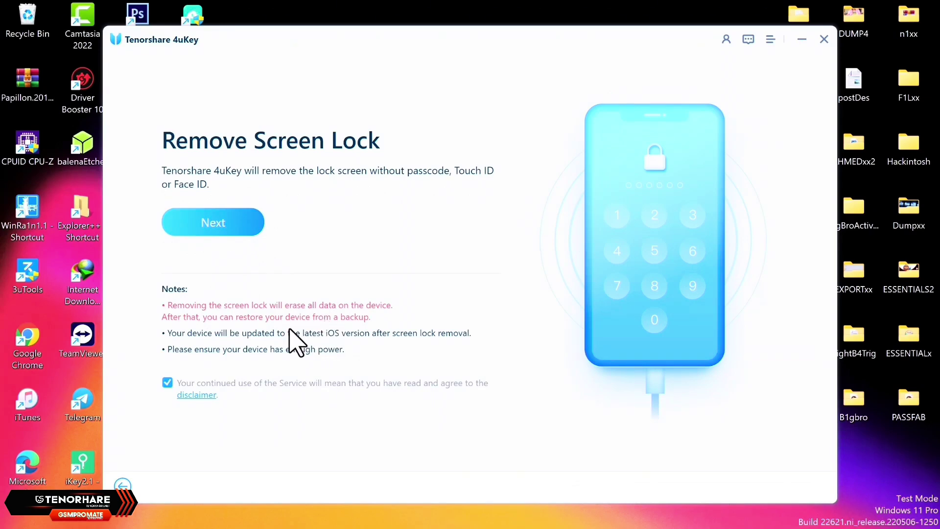
Continue past the removal notes and review the recovery-mode guides, ending on iPhone 8 and above
left_click(218, 233)
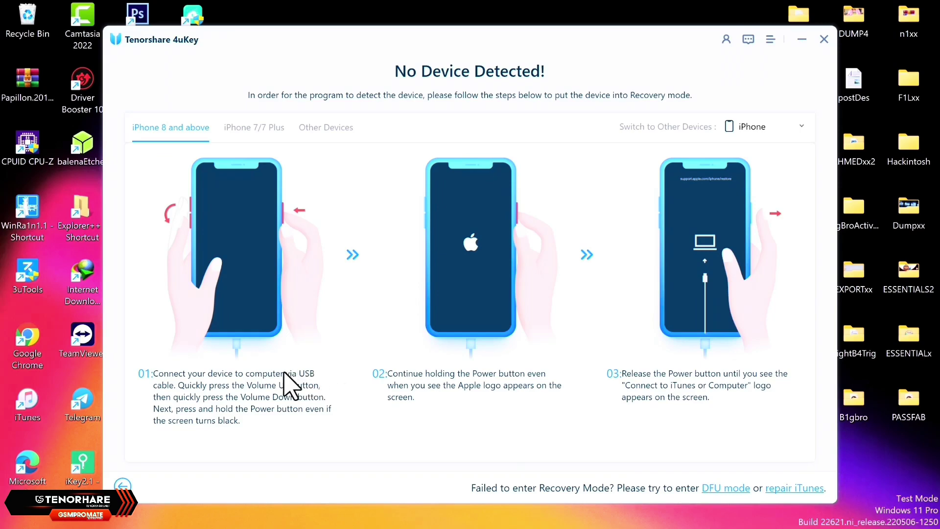
left_click(239, 127)
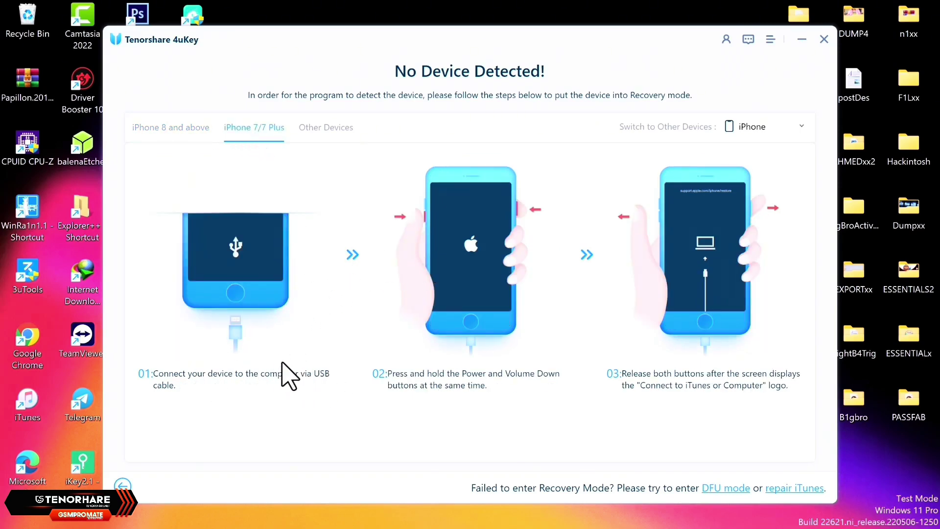
left_click(338, 129)
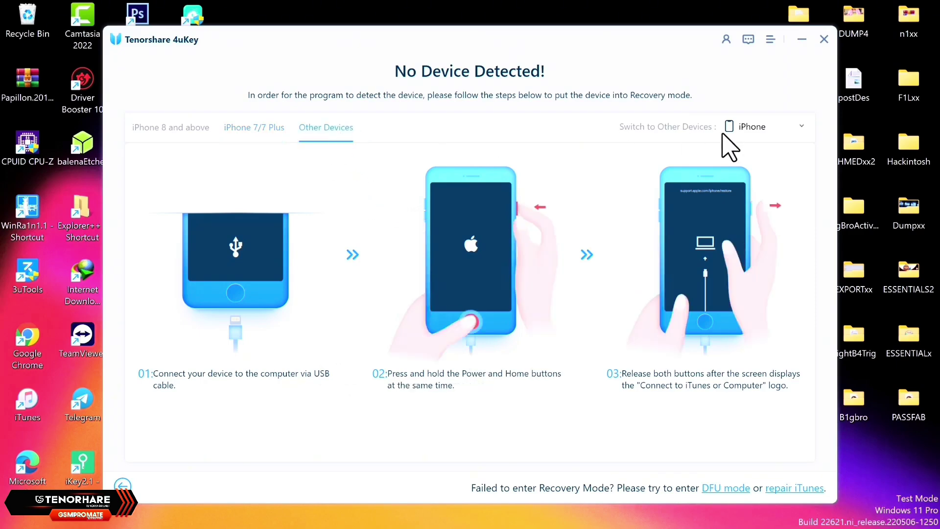
left_click(801, 127)
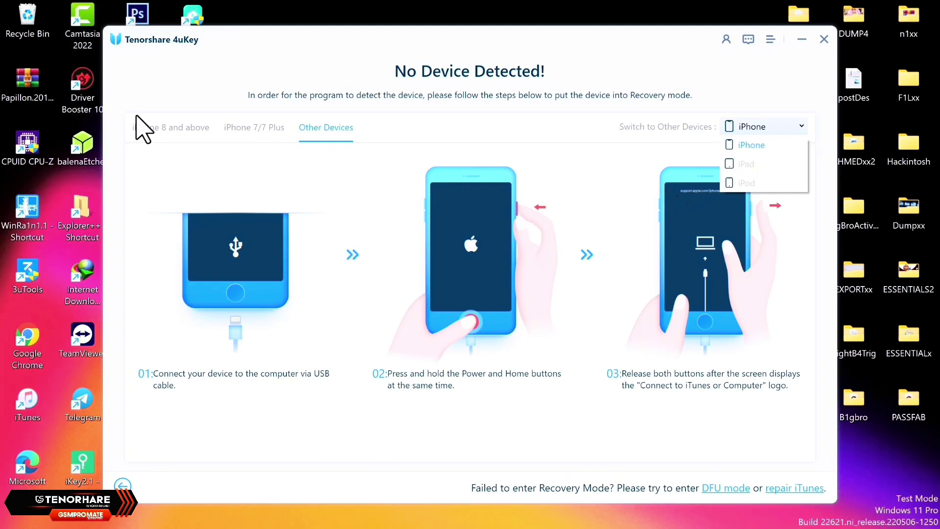
left_click(168, 128)
left_click(177, 131)
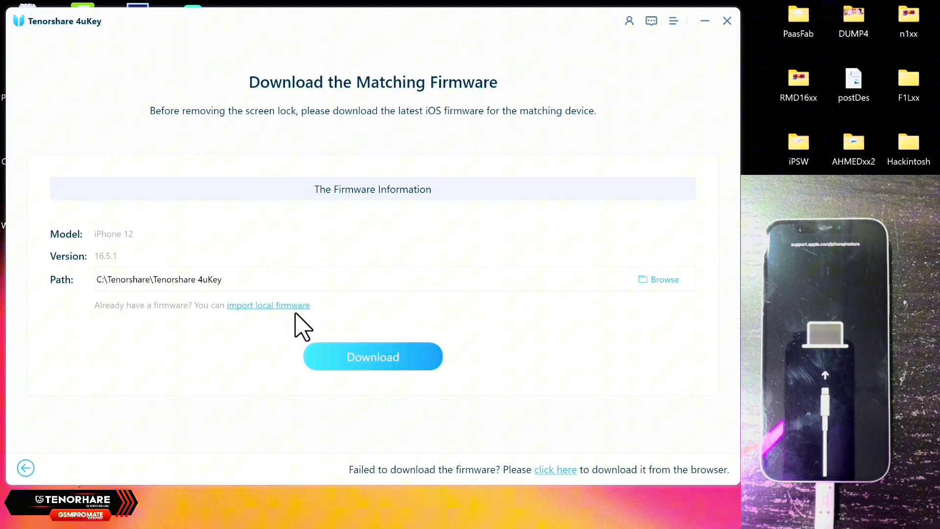
Switch to manually importing a local firmware file for the iPhone 12
left_click(261, 305)
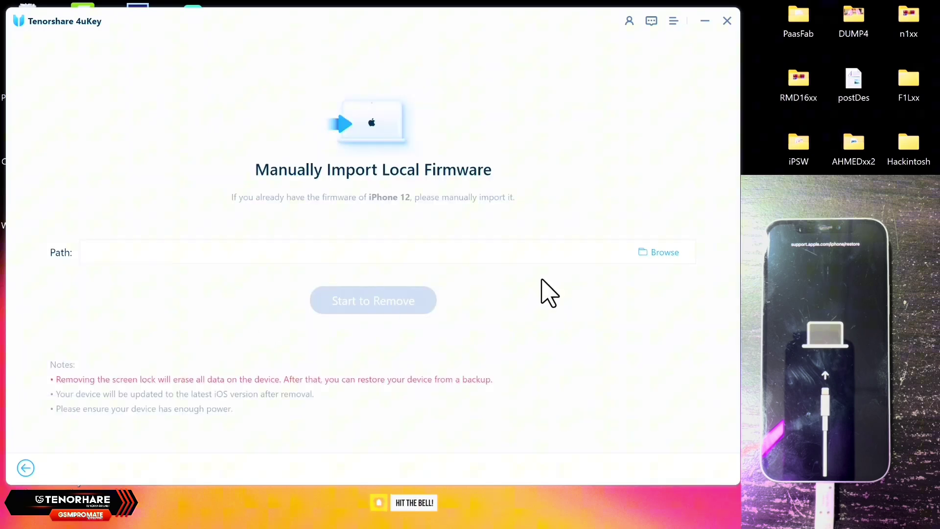
Select Desktop\iPSW\iPhone13,2,iPhone13,3_16.5.1_20F75_Restore.ipsw as the firmware file
left_click(658, 252)
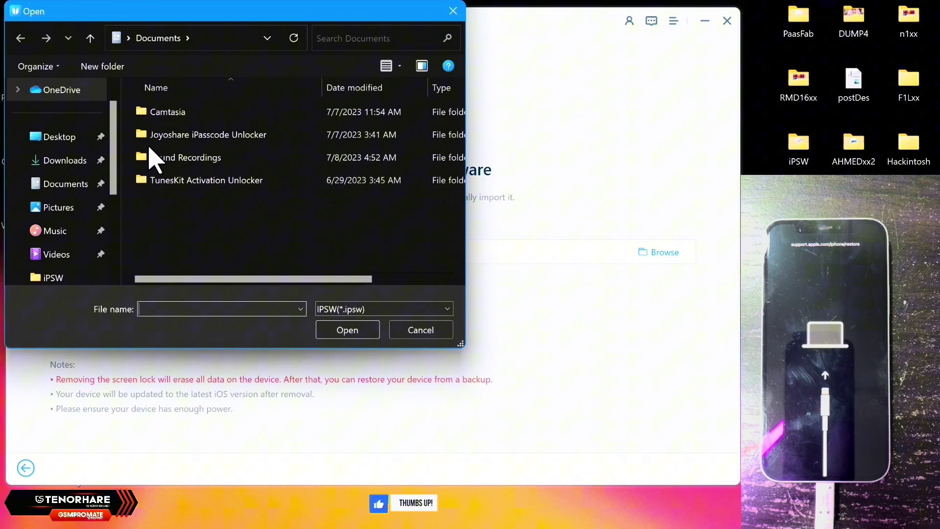
left_click(84, 139)
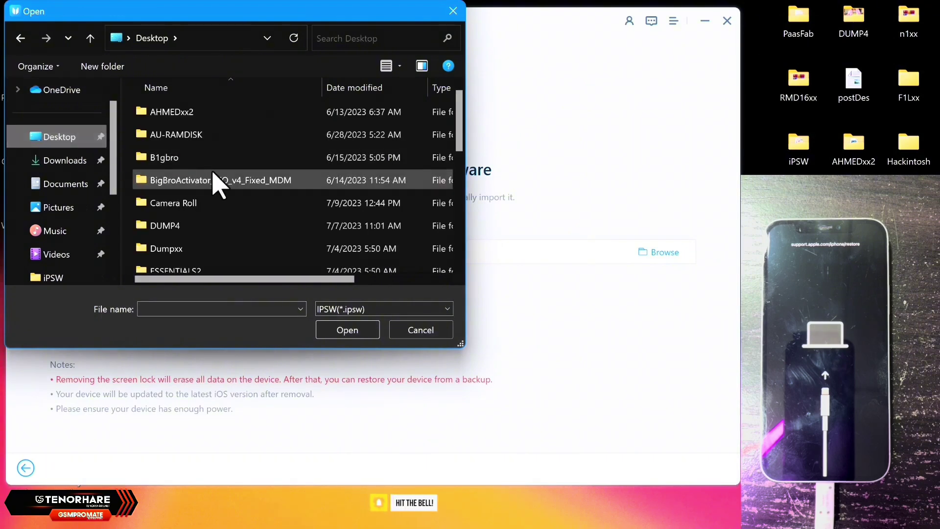
scroll(223, 196, "down", 5)
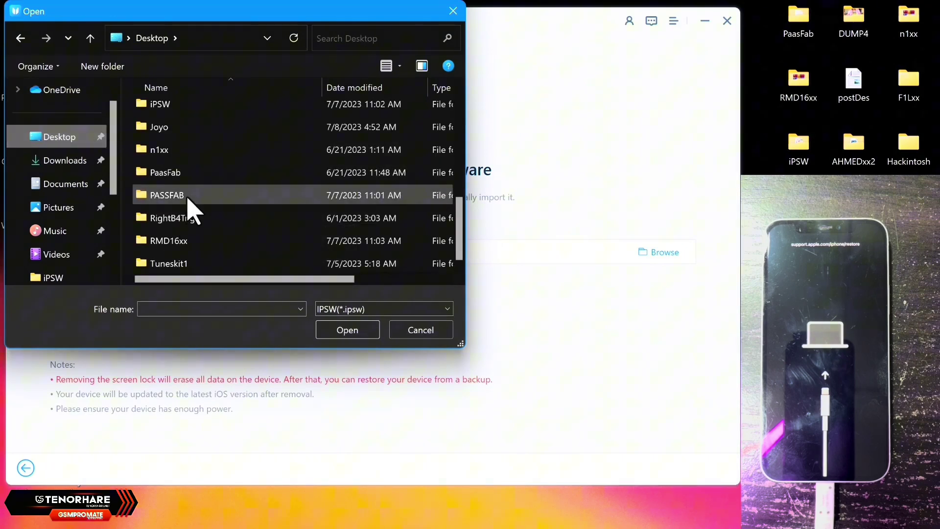
double_click(176, 103)
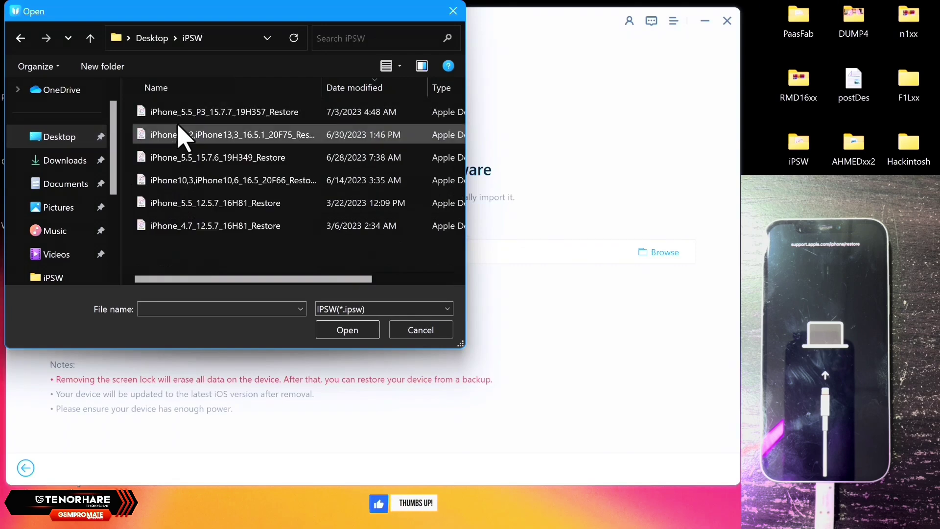
double_click(216, 140)
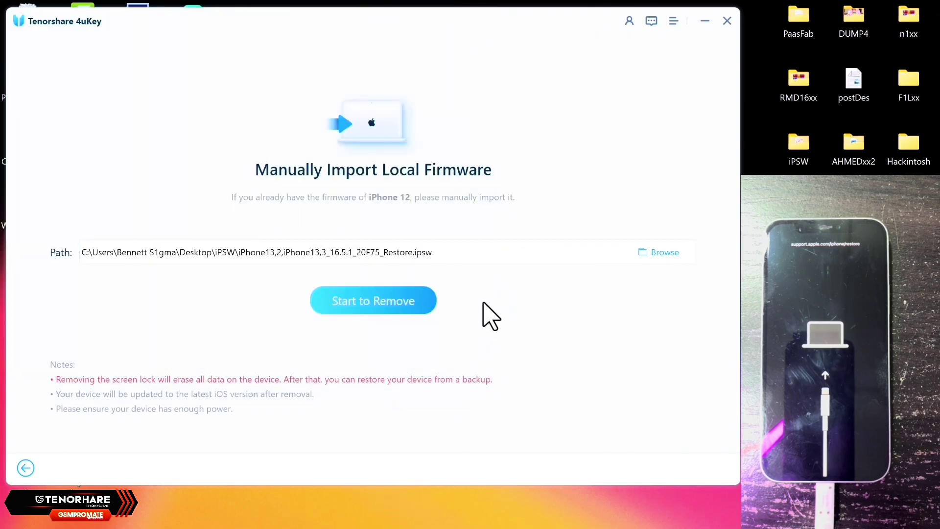
Begin screen-lock removal using the imported iOS 16.5.1 firmware
left_click(383, 303)
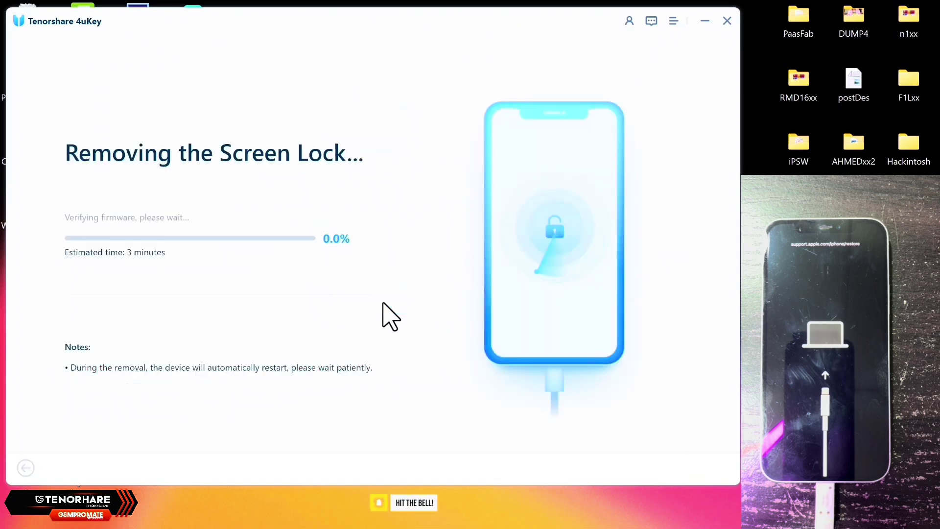